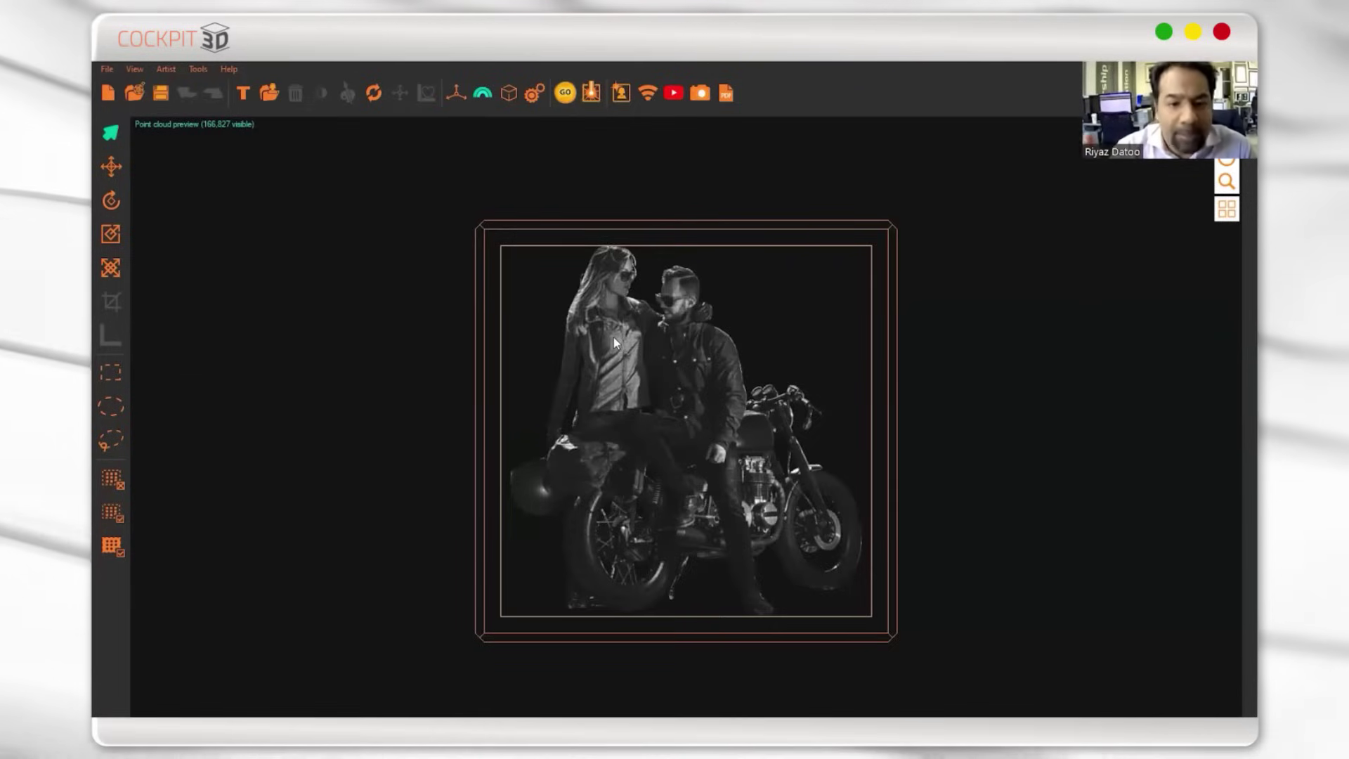
# Step: In Scene view, select the motorcycle couple image and open its texture in Photoshop CS2
pyautogui.click(223, 125)
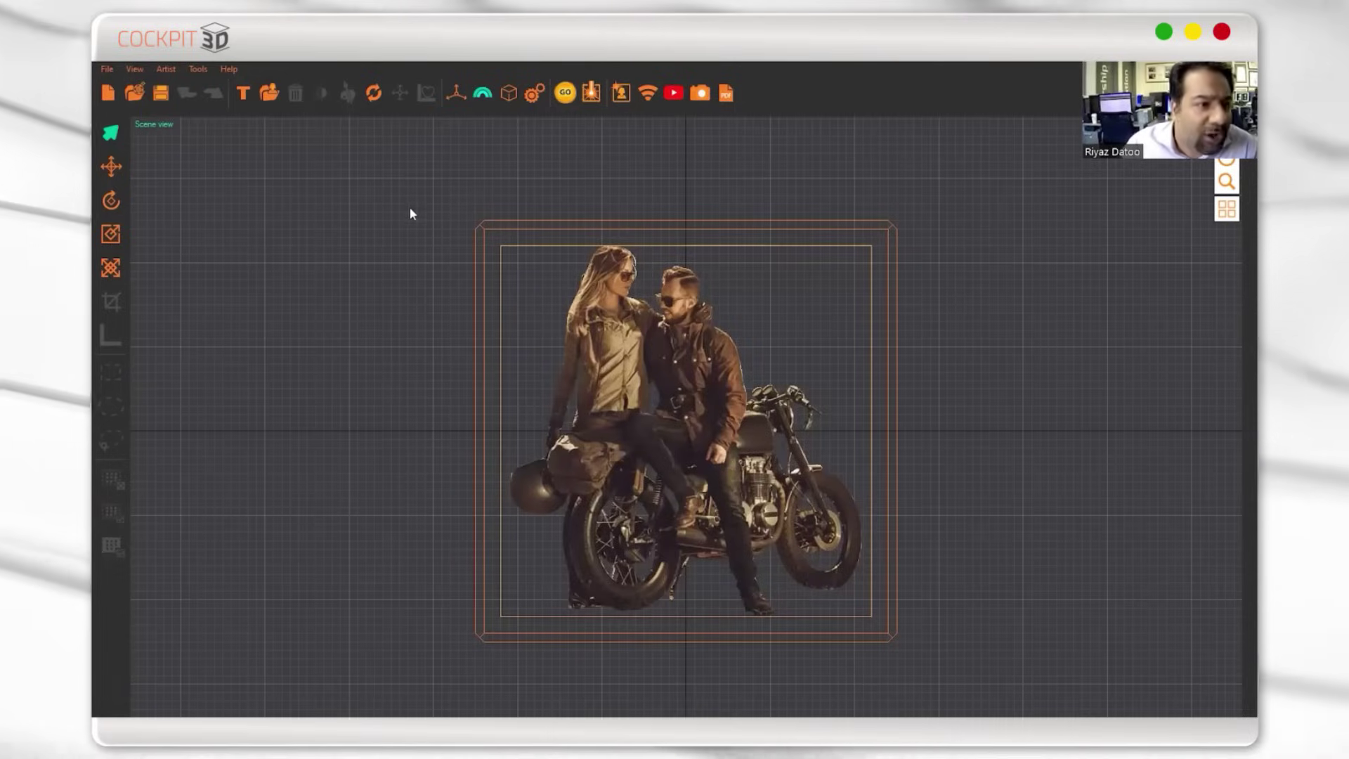
pyautogui.click(702, 281)
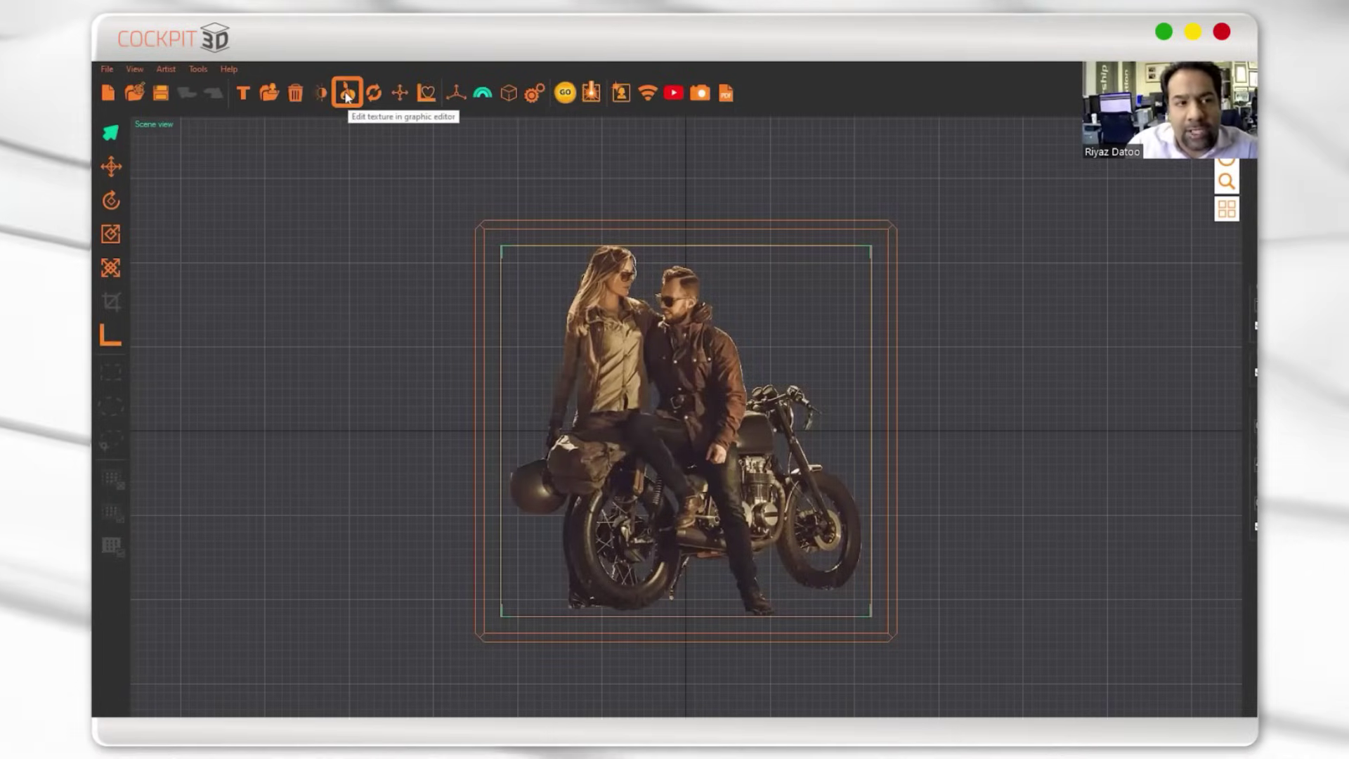
pyautogui.click(347, 95)
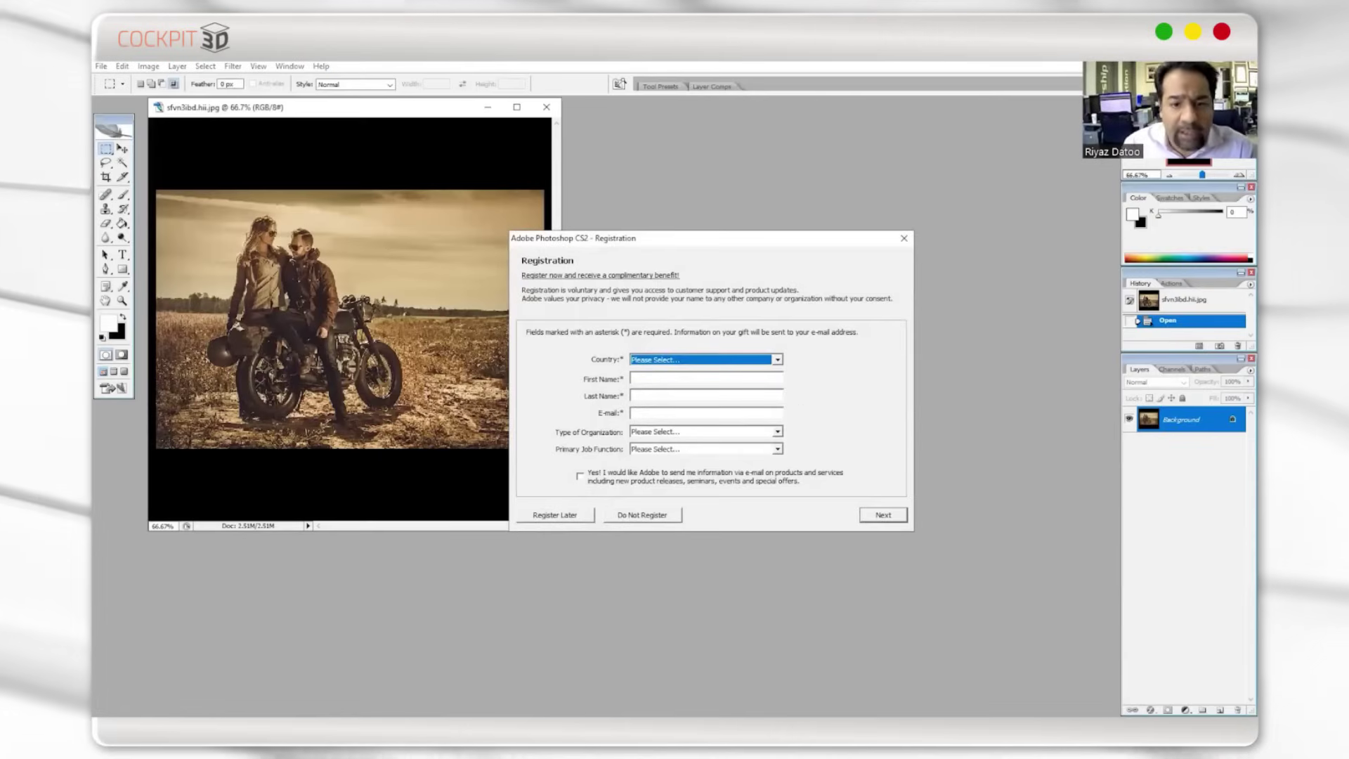
# Step: Skip the Photoshop registration and dismiss the update prompt
pyautogui.click(904, 238)
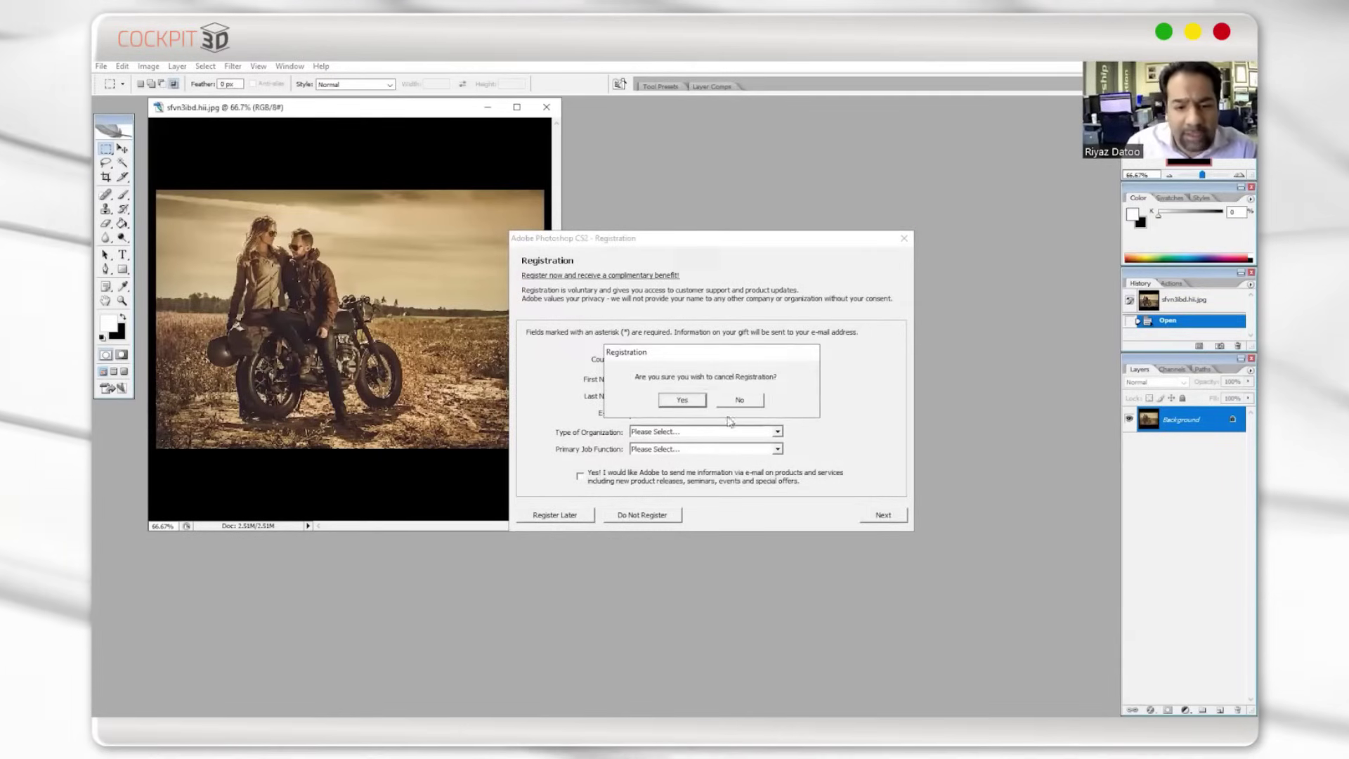
pyautogui.click(682, 400)
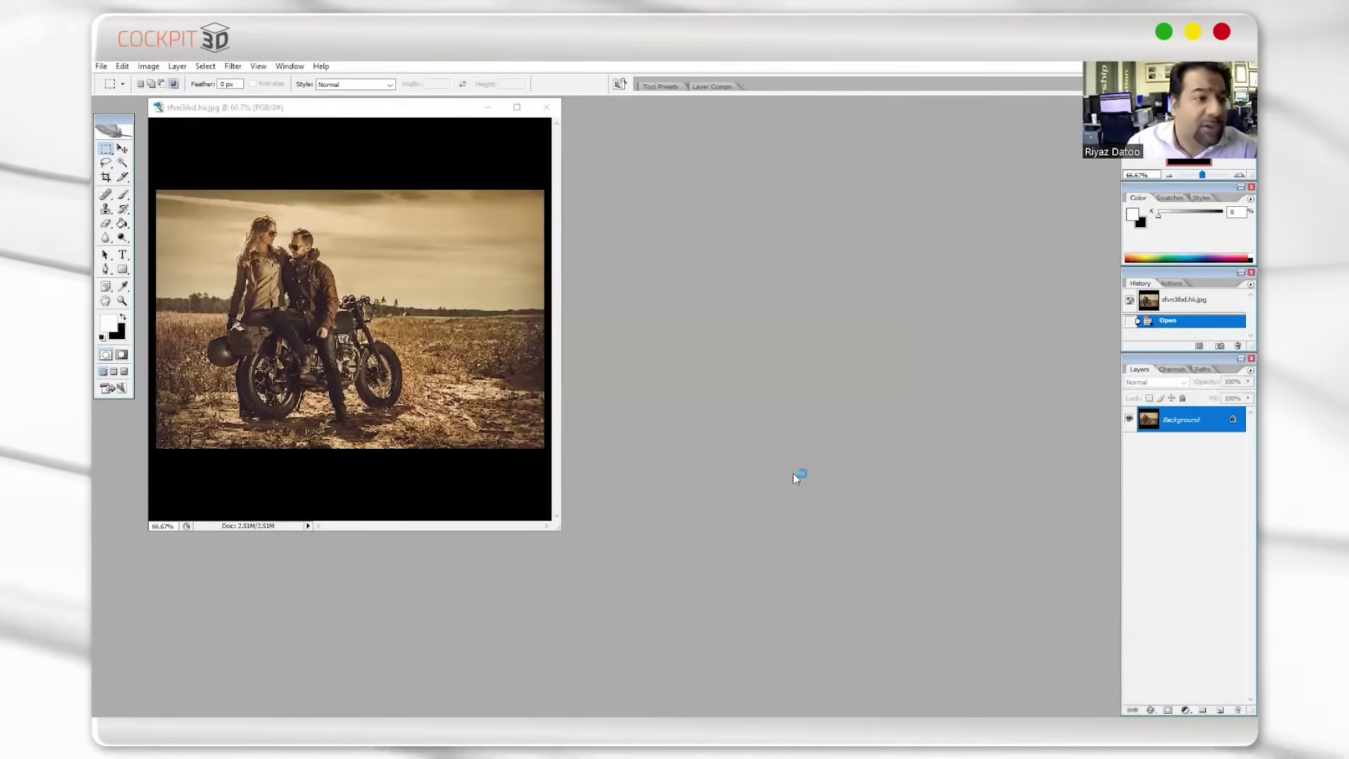
pyautogui.click(747, 424)
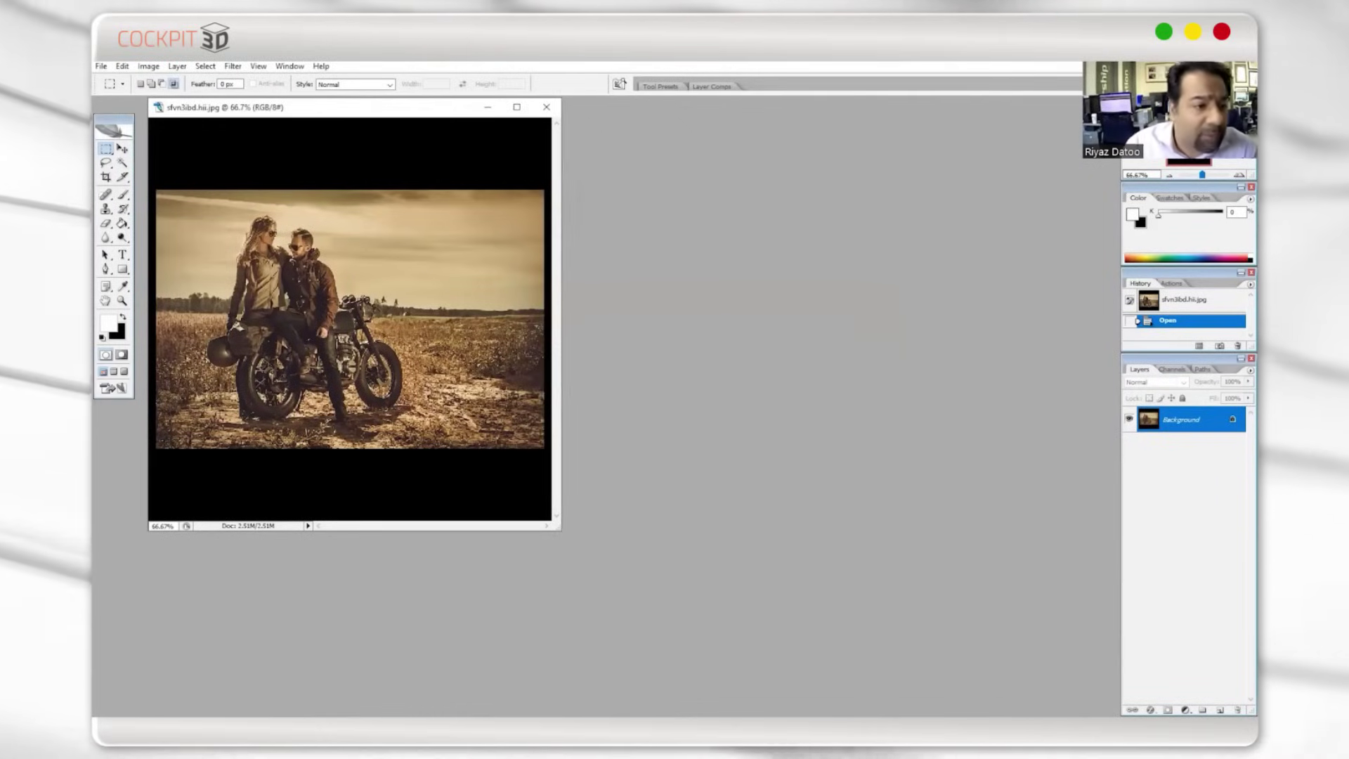
# Step: Convert the motorcycle couple photo to Grayscale mode via Image > Mode
pyautogui.click(162, 101)
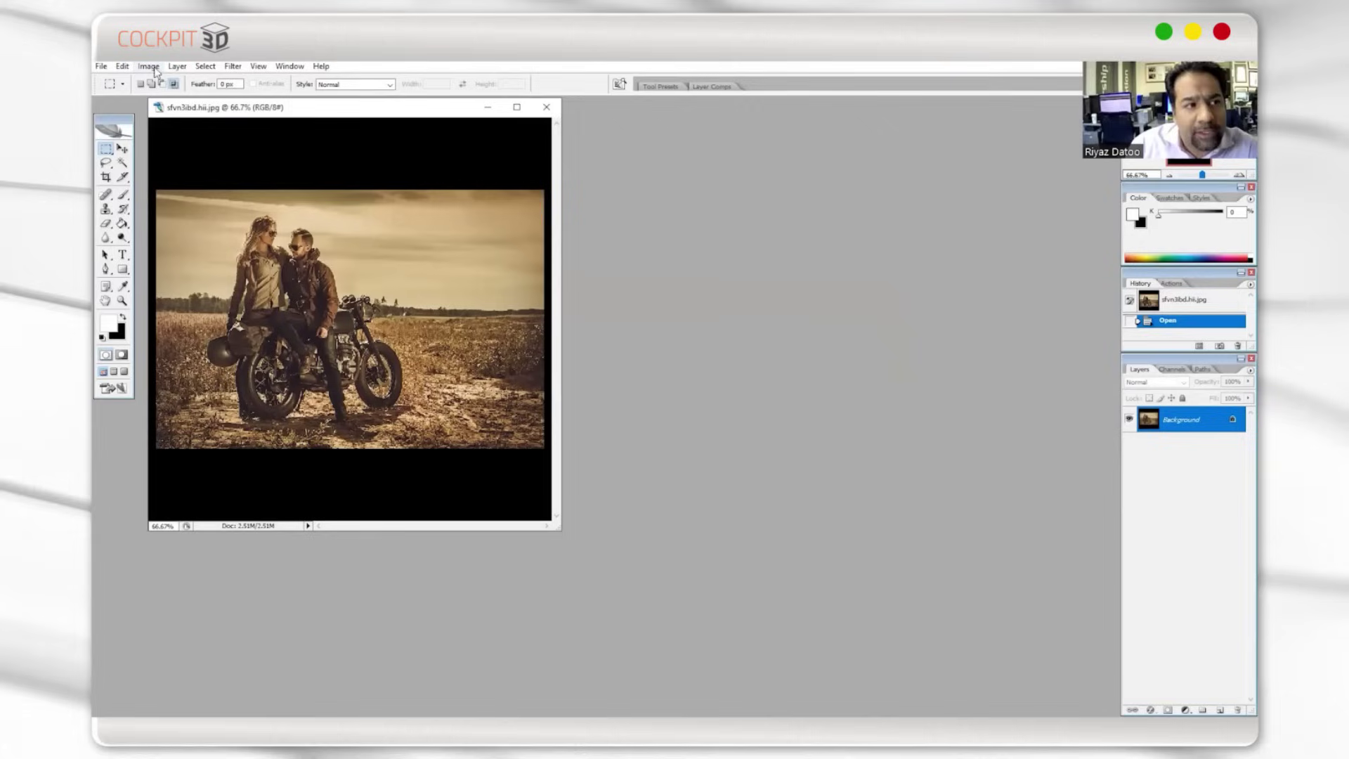
pyautogui.click(149, 66)
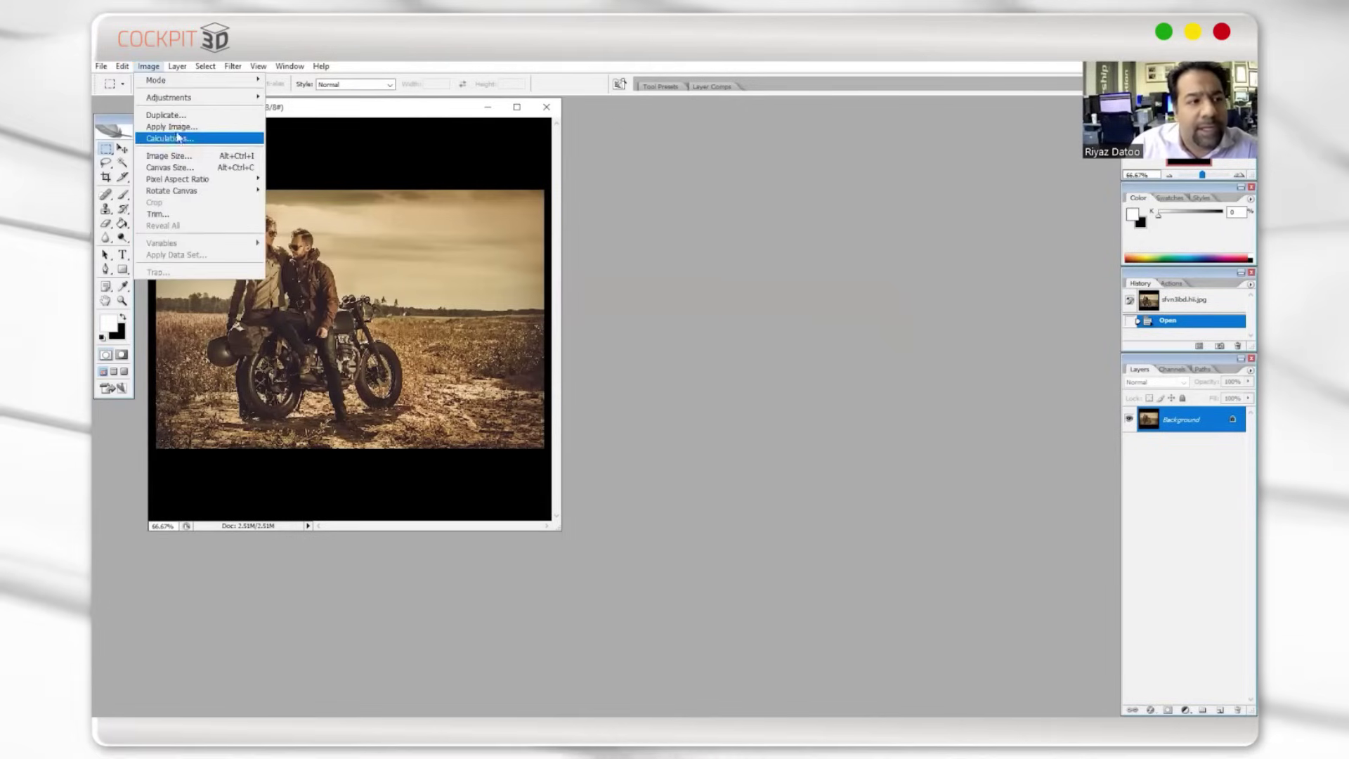
pyautogui.moveTo(198, 80)
pyautogui.click(295, 91)
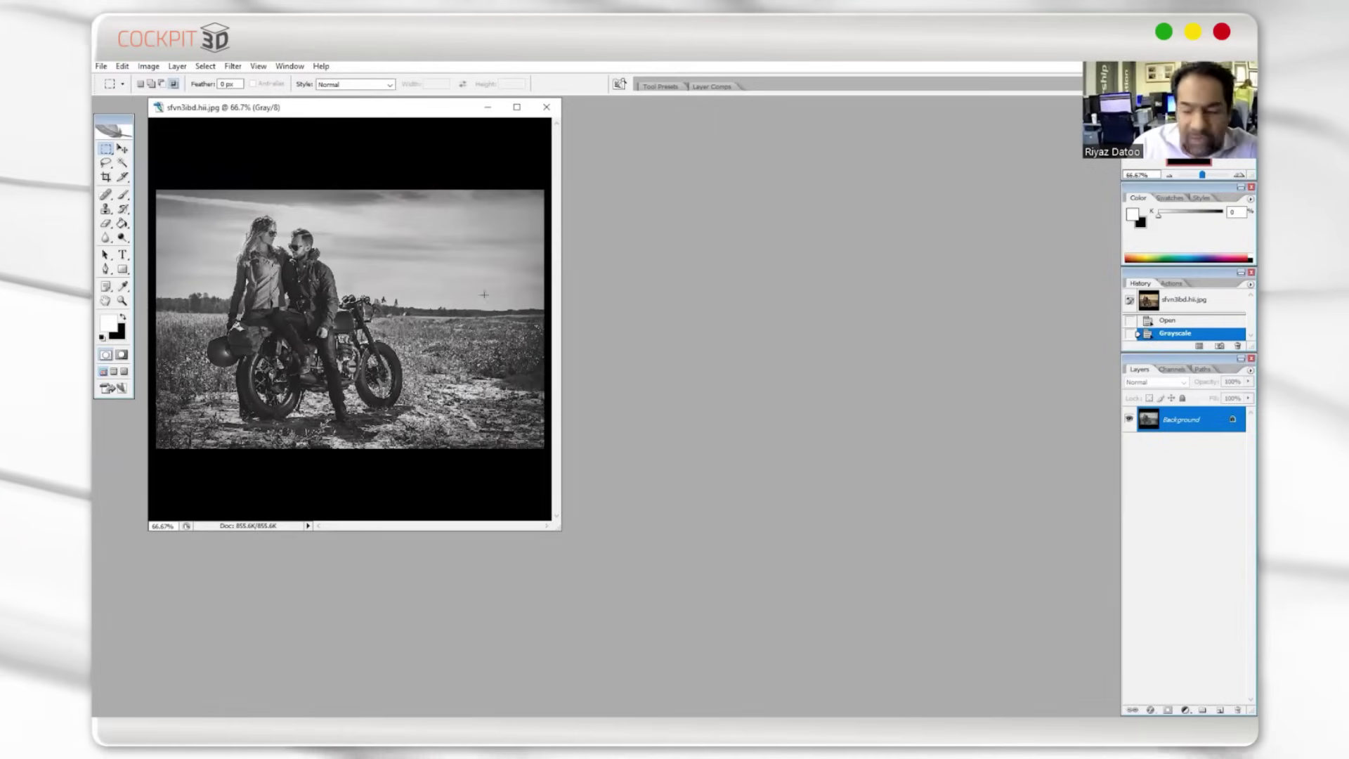
# Step: Add a Curves adjustment layer to the grayscale photo and accept it
pyautogui.click(1185, 710)
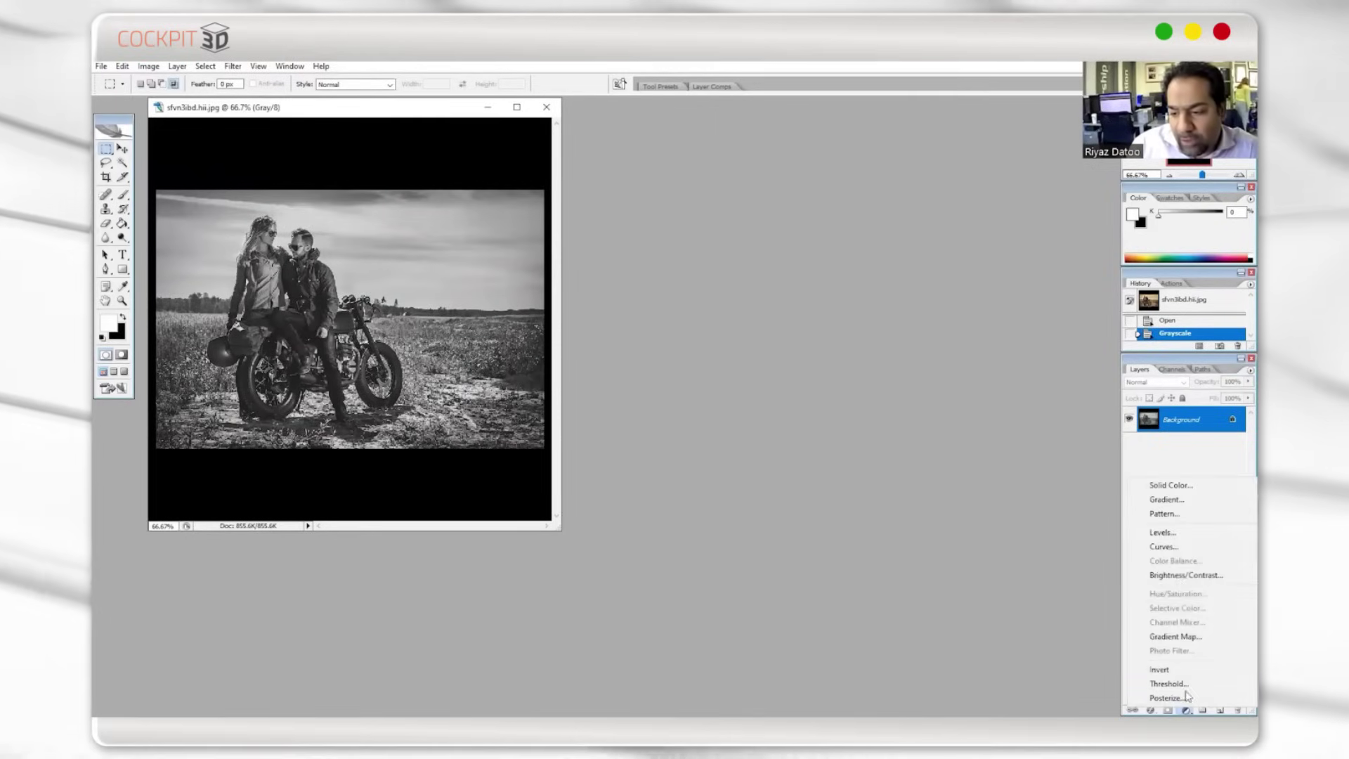
pyautogui.click(1163, 546)
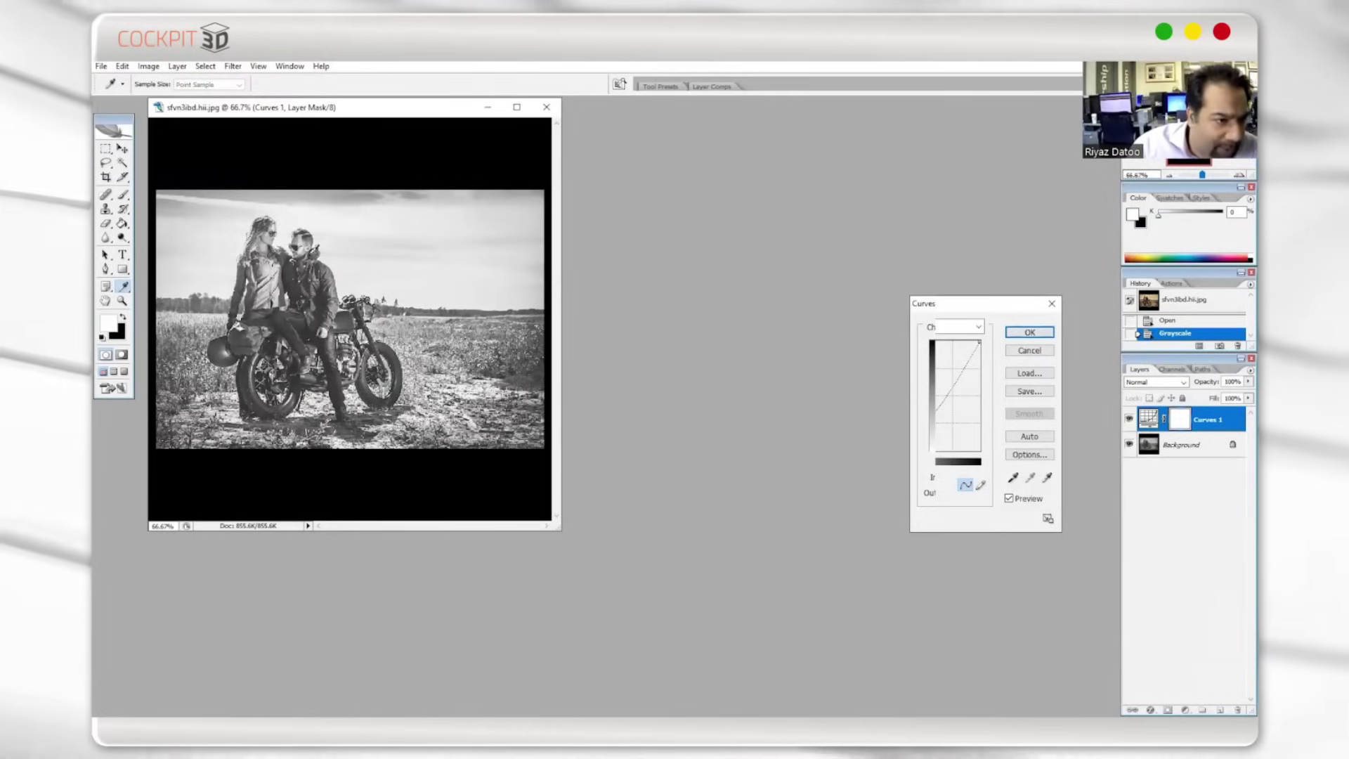
pyautogui.click(1030, 332)
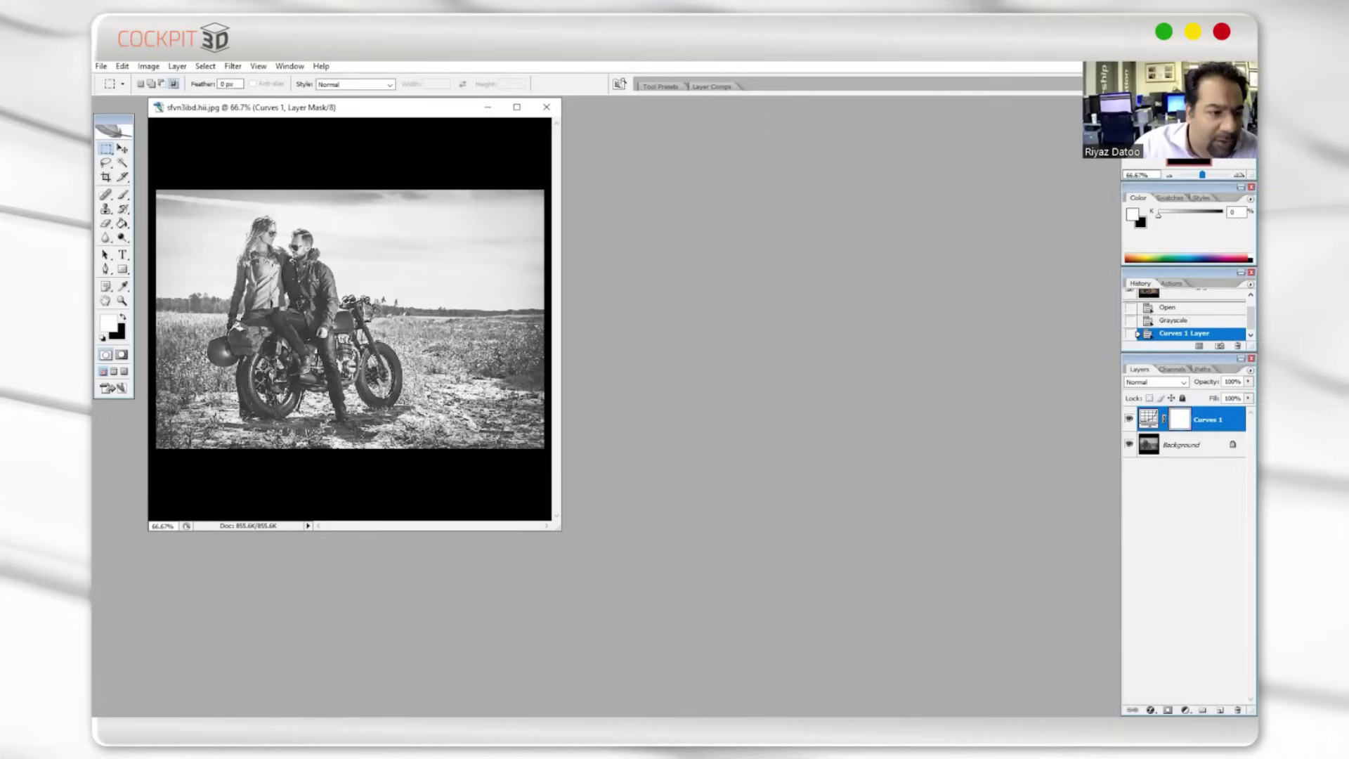
# Step: Paint 15% Color Dodge brush strokes, size 150, over the couple on the Background layer
pyautogui.click(122, 194)
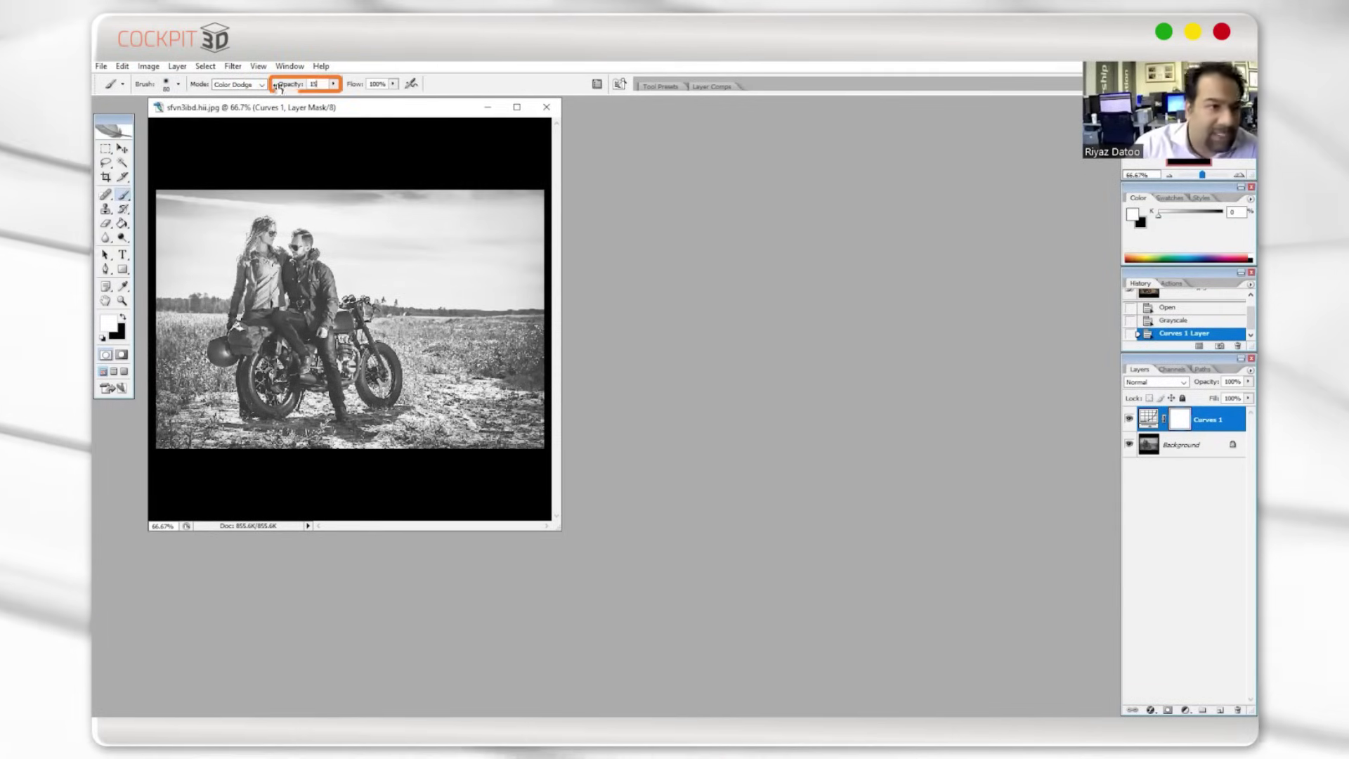
pyautogui.press(']')
pyautogui.press(']')
pyautogui.press(']')
pyautogui.press(']')
pyautogui.moveTo(281, 281)
pyautogui.mouseDown()
pyautogui.moveTo(351, 295)
pyautogui.moveTo(366, 330)
pyautogui.mouseUp()
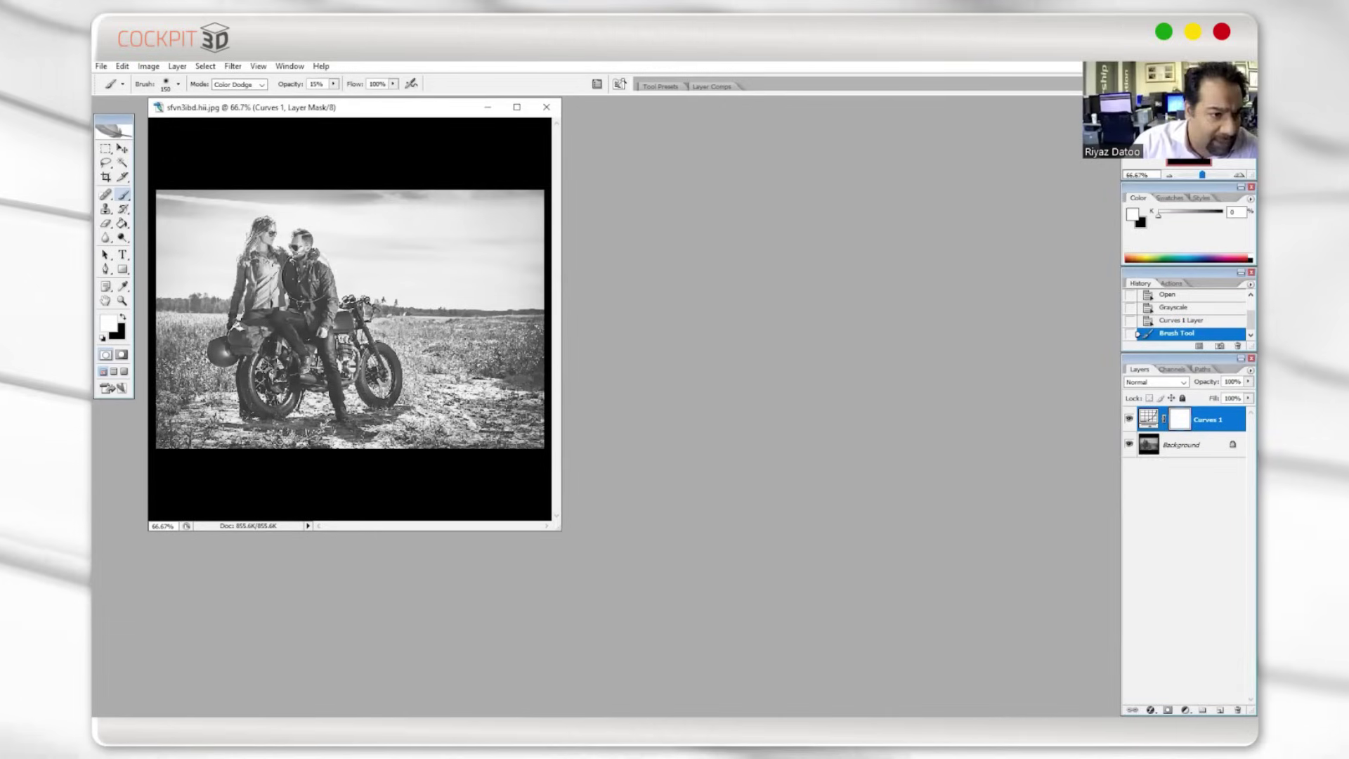
pyautogui.click(1180, 444)
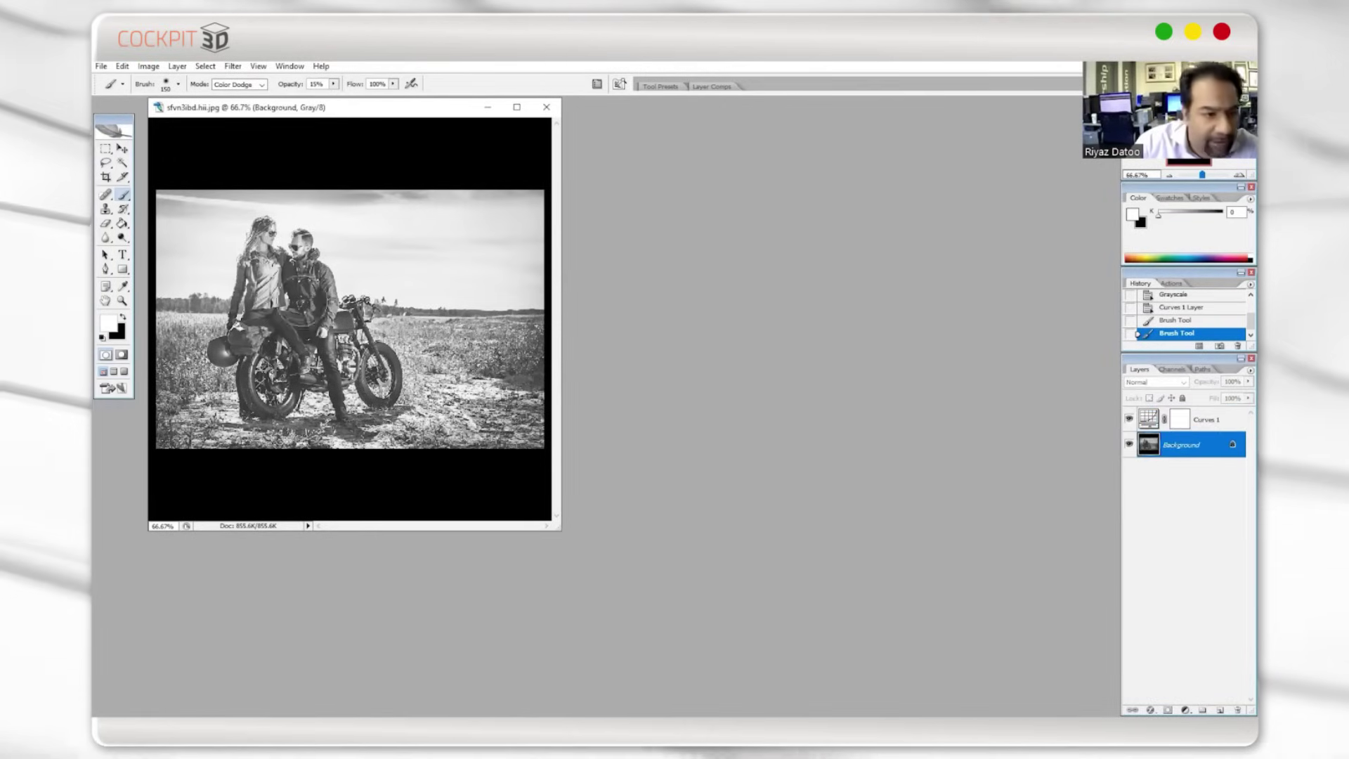
pyautogui.moveTo(267, 267); pyautogui.dragTo(337, 351)
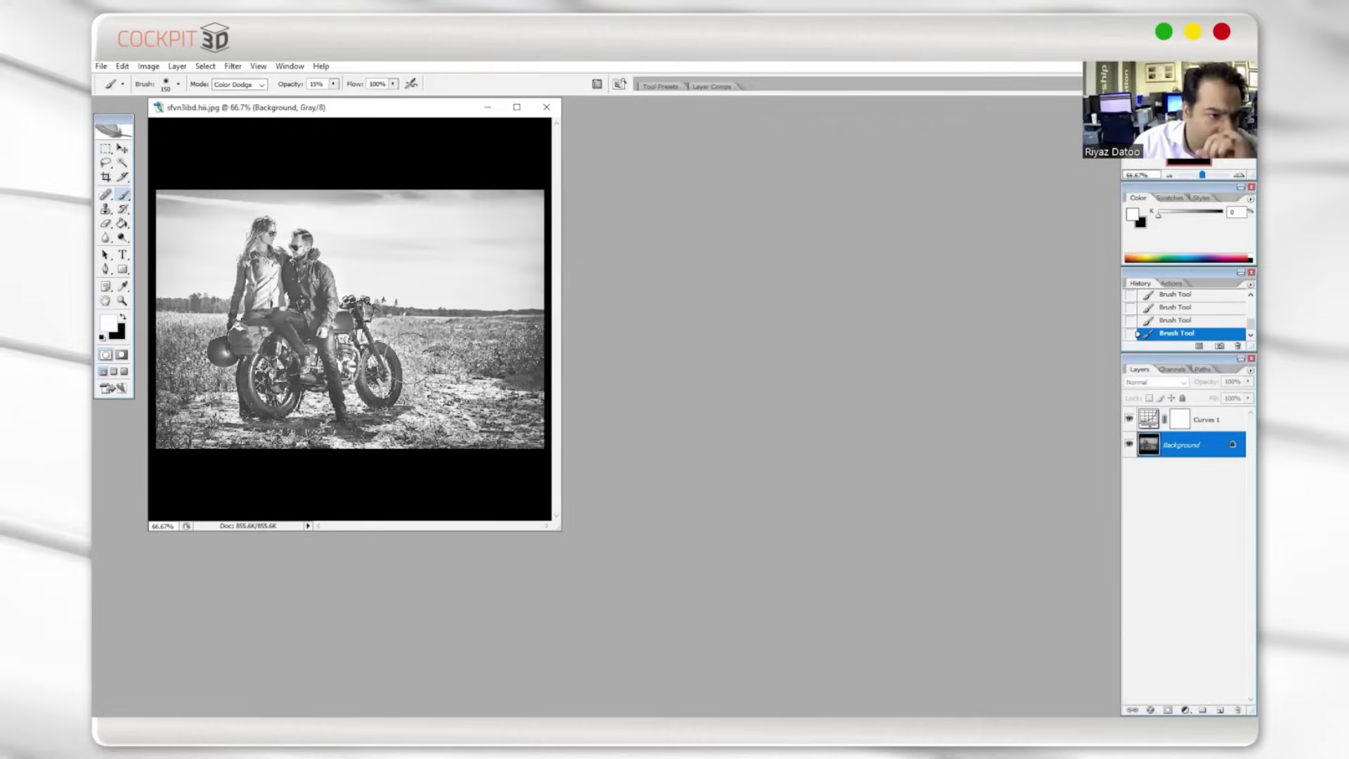
# Step: Merge the Curves layer into Background with Merge Visible and save the image
pyautogui.rightClick(1187, 442)
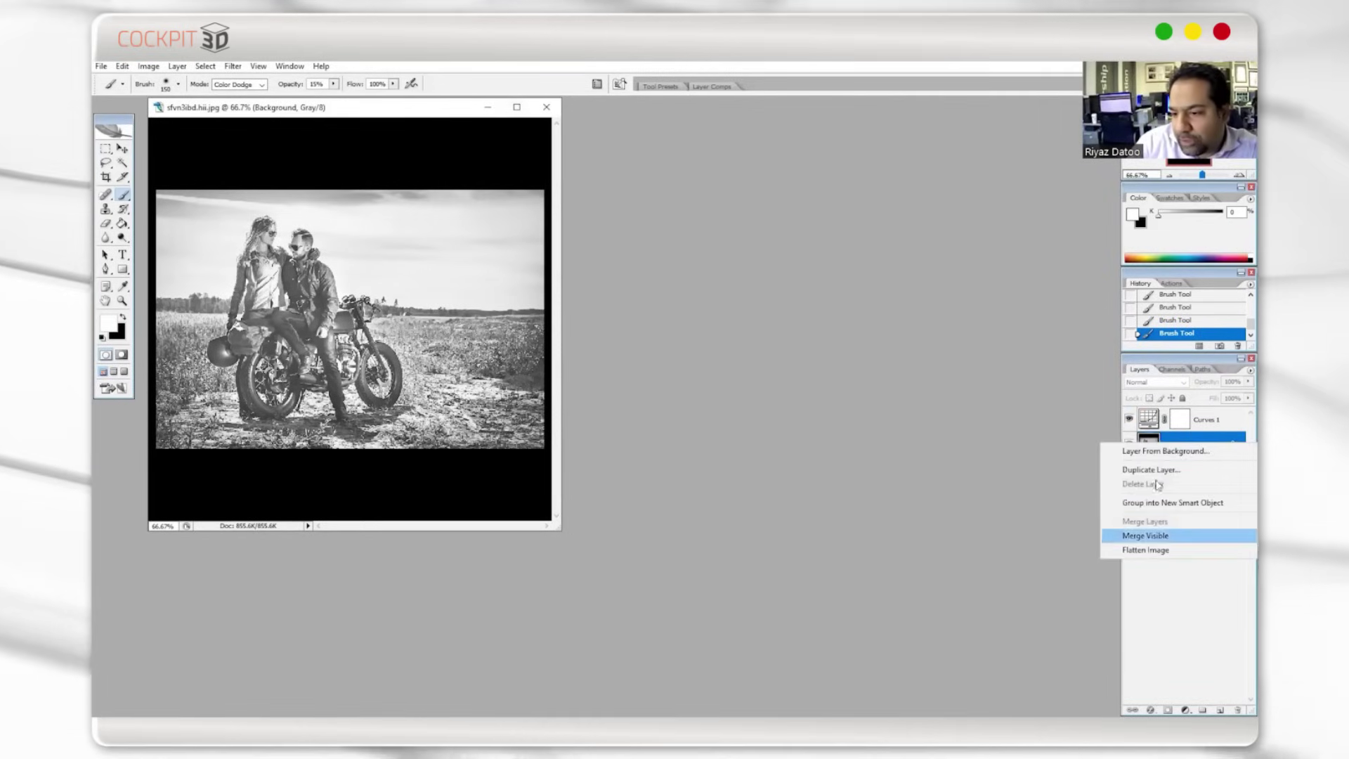
pyautogui.click(1161, 437)
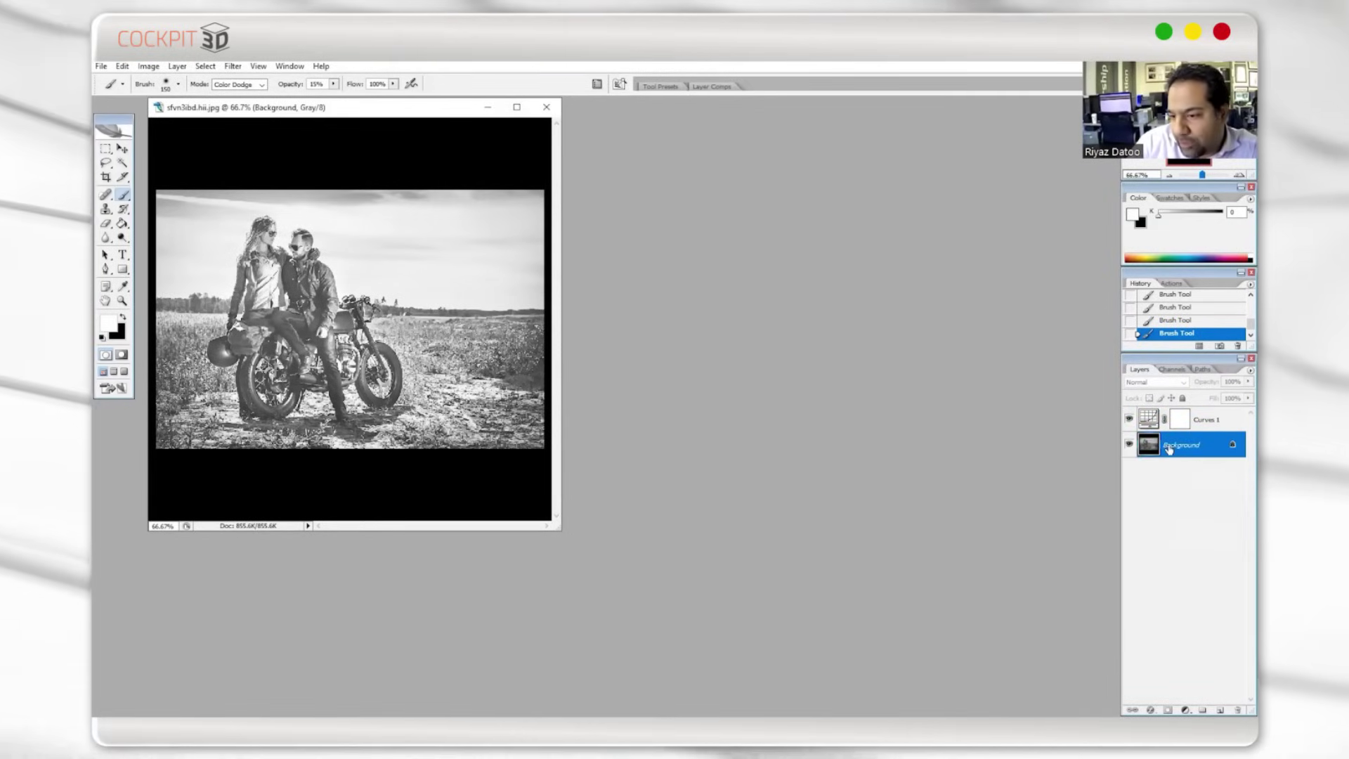
pyautogui.rightClick(1169, 448)
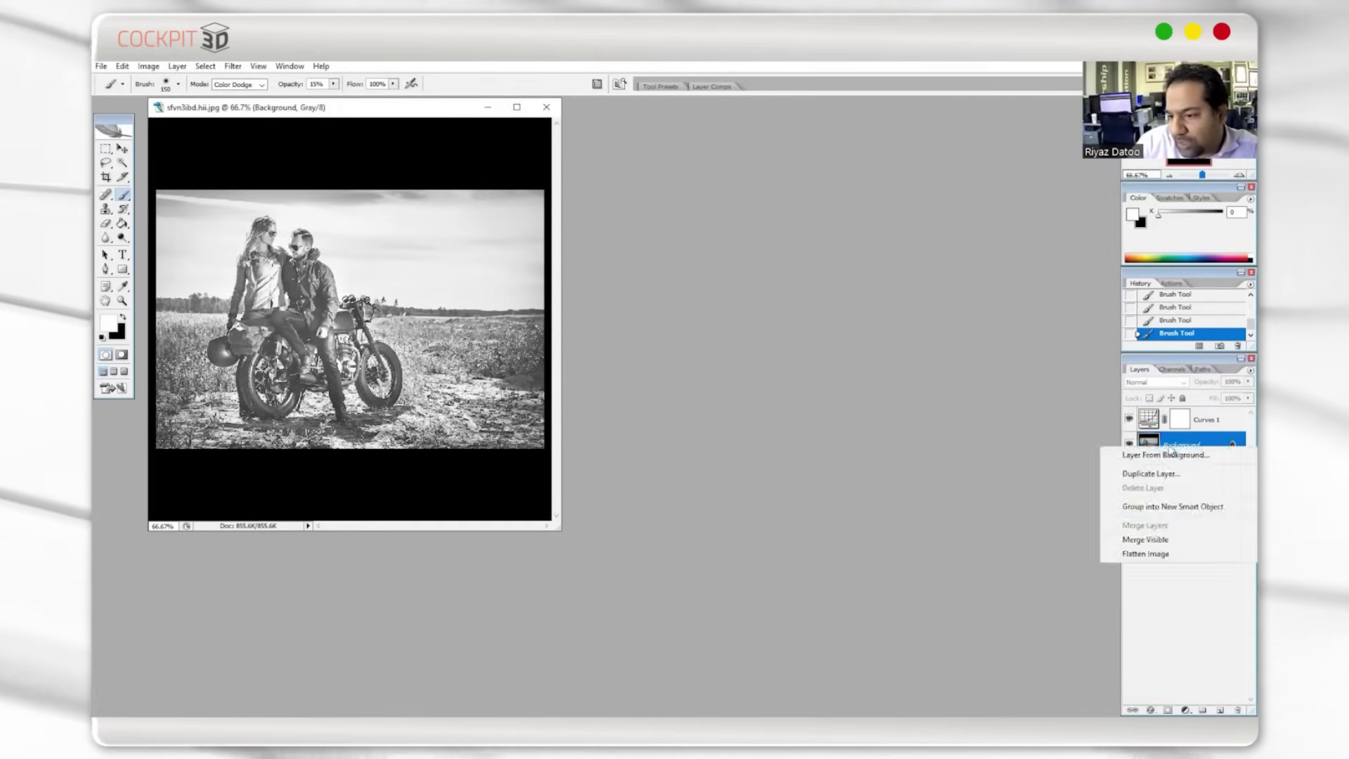
pyautogui.click(1166, 540)
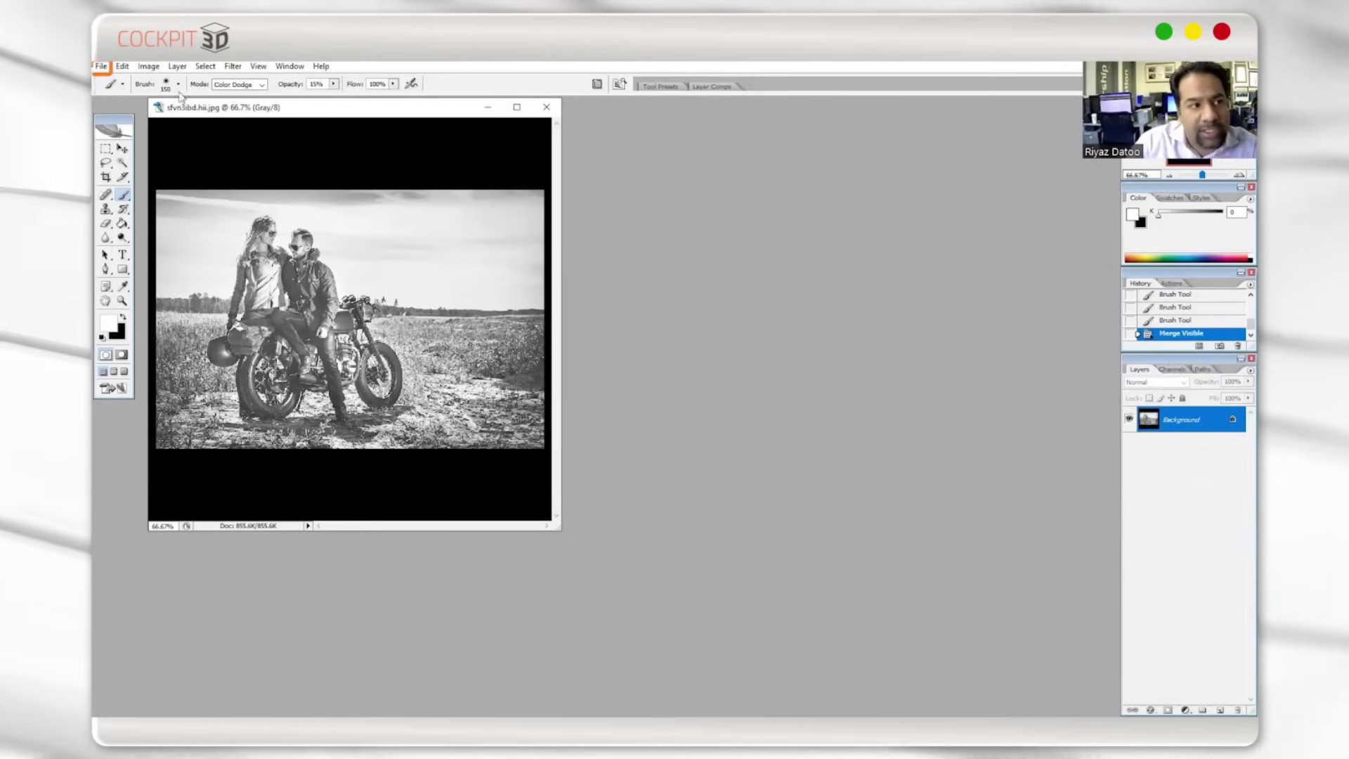
pyautogui.click(101, 66)
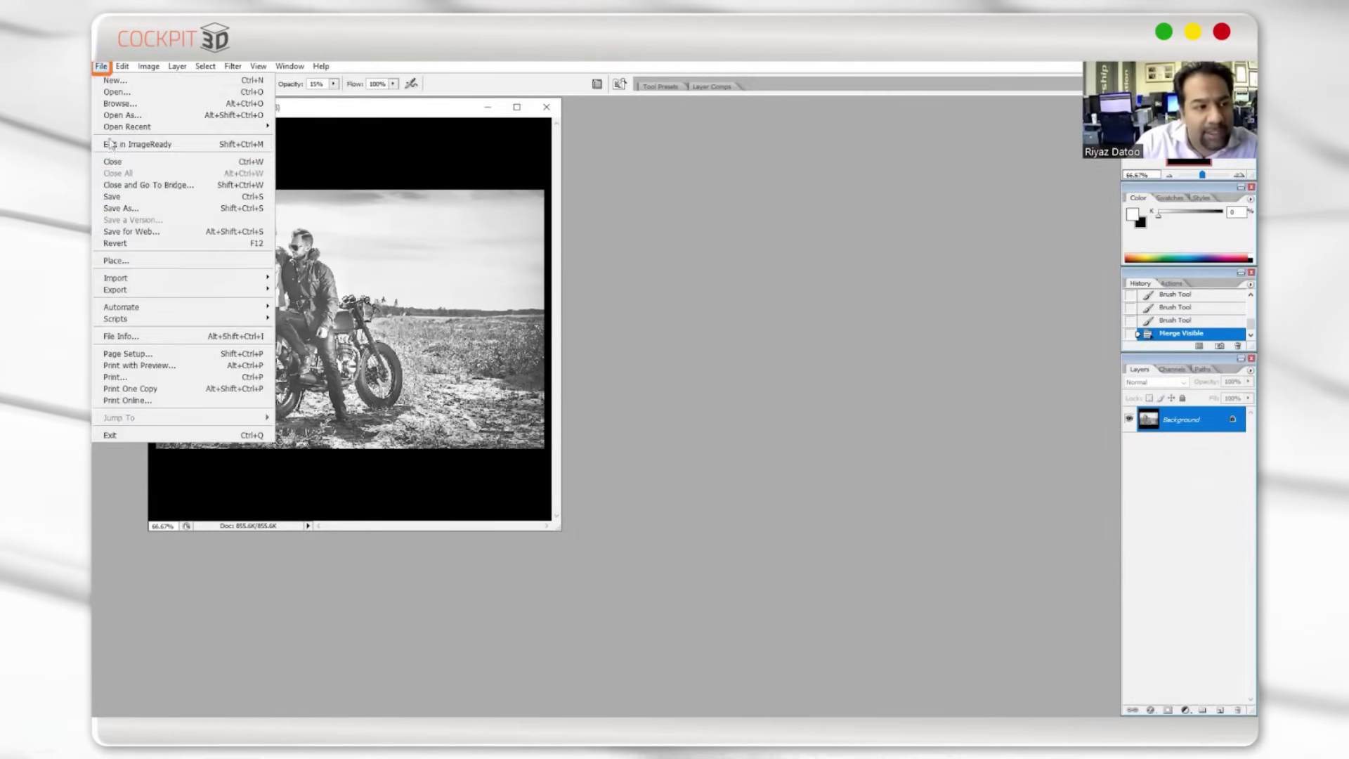
pyautogui.click(130, 198)
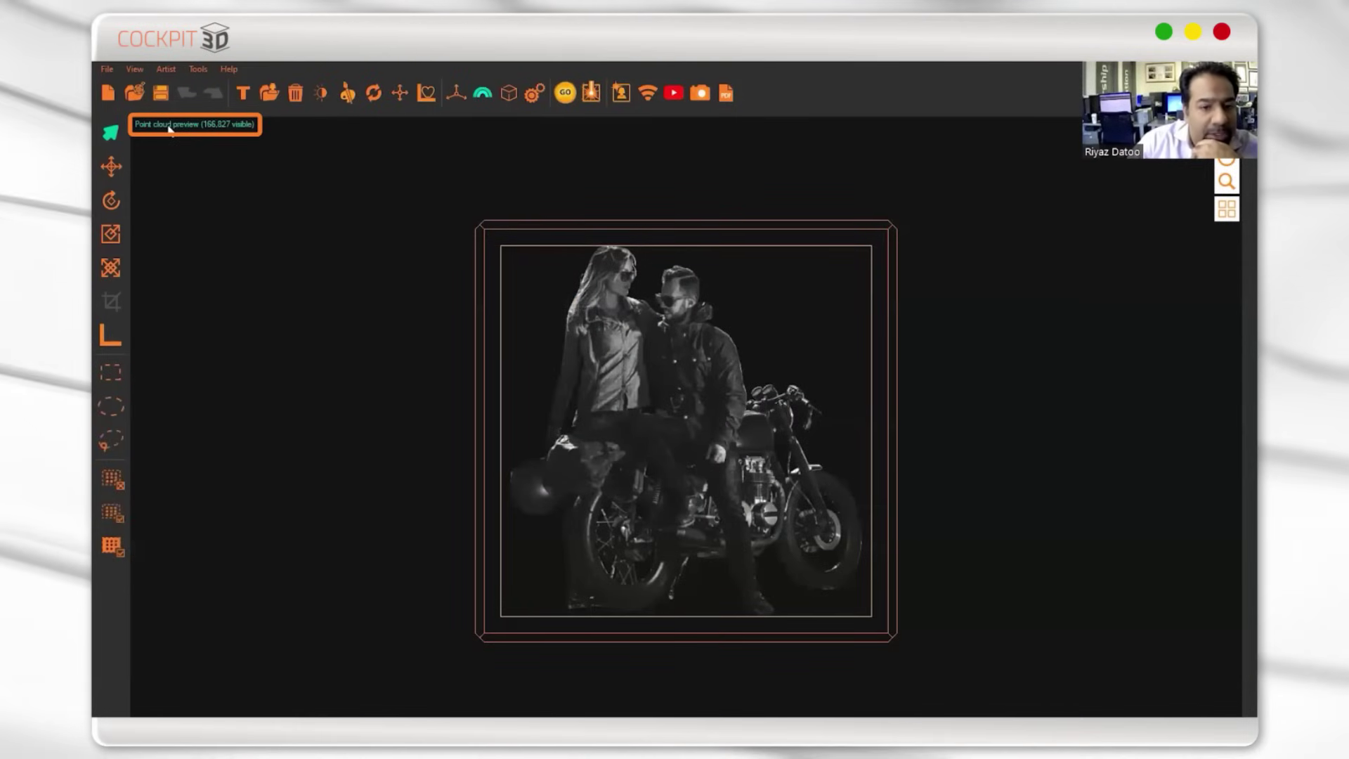
# Step: Cycle the viewport mode label to Social broadcast preview (Low quality)
pyautogui.click(163, 123)
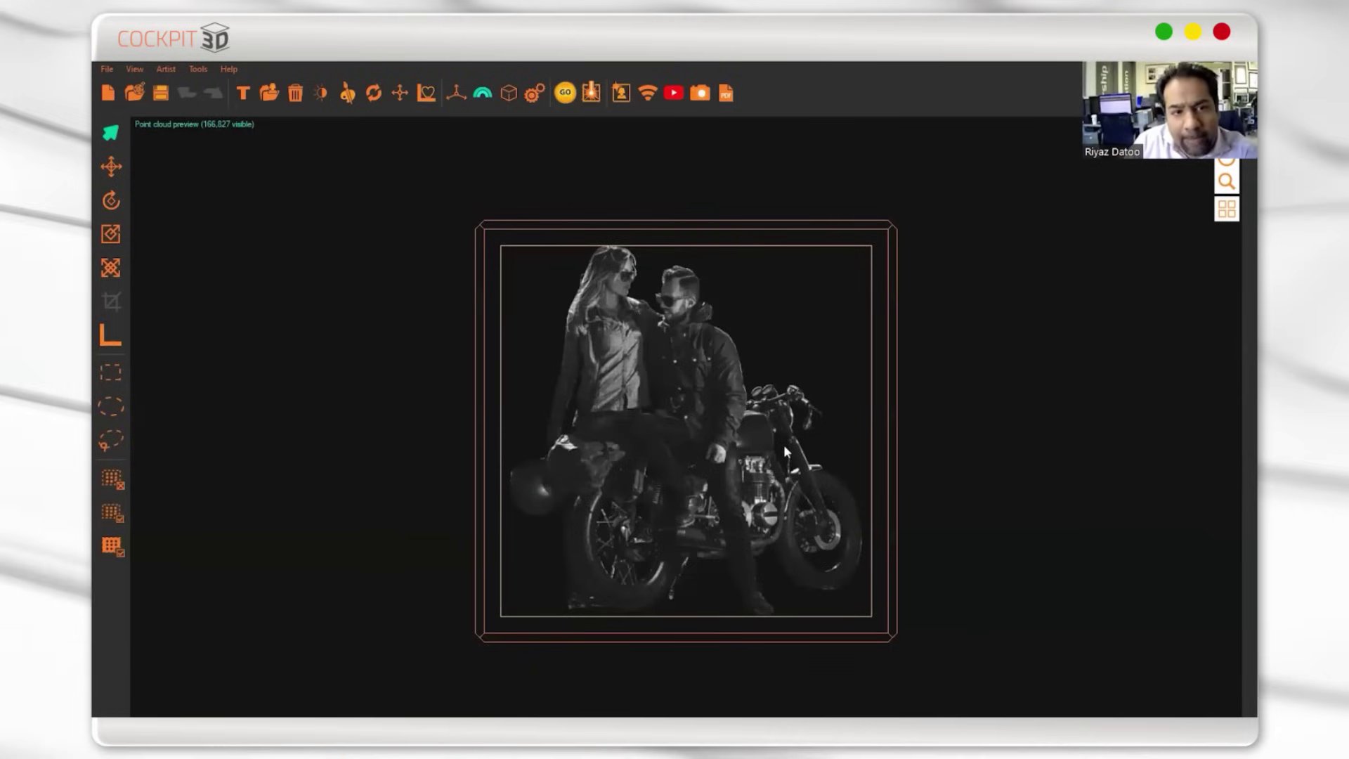
# Step: Cycle the view to Point cloud preview and generate a new point cloud from the updated texture
pyautogui.click(195, 127)
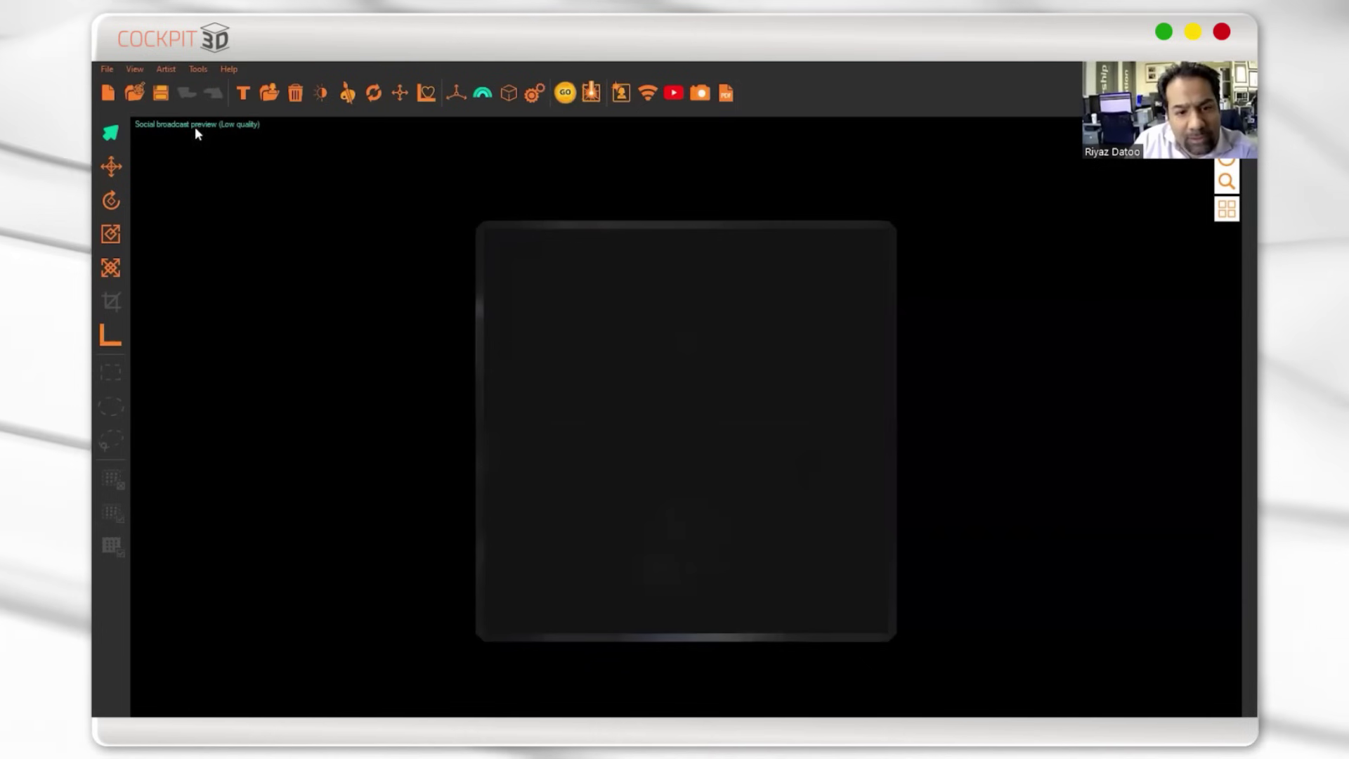
pyautogui.click(188, 123)
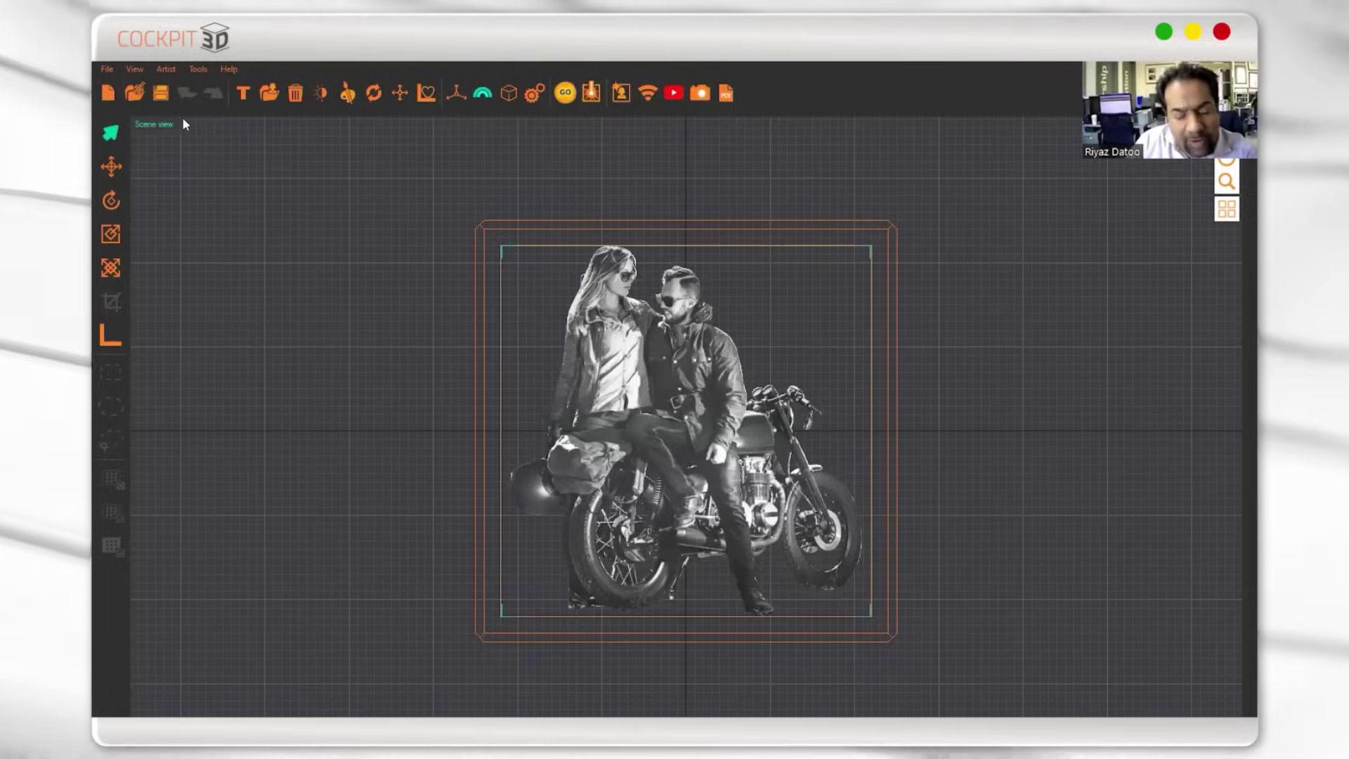
pyautogui.click(159, 124)
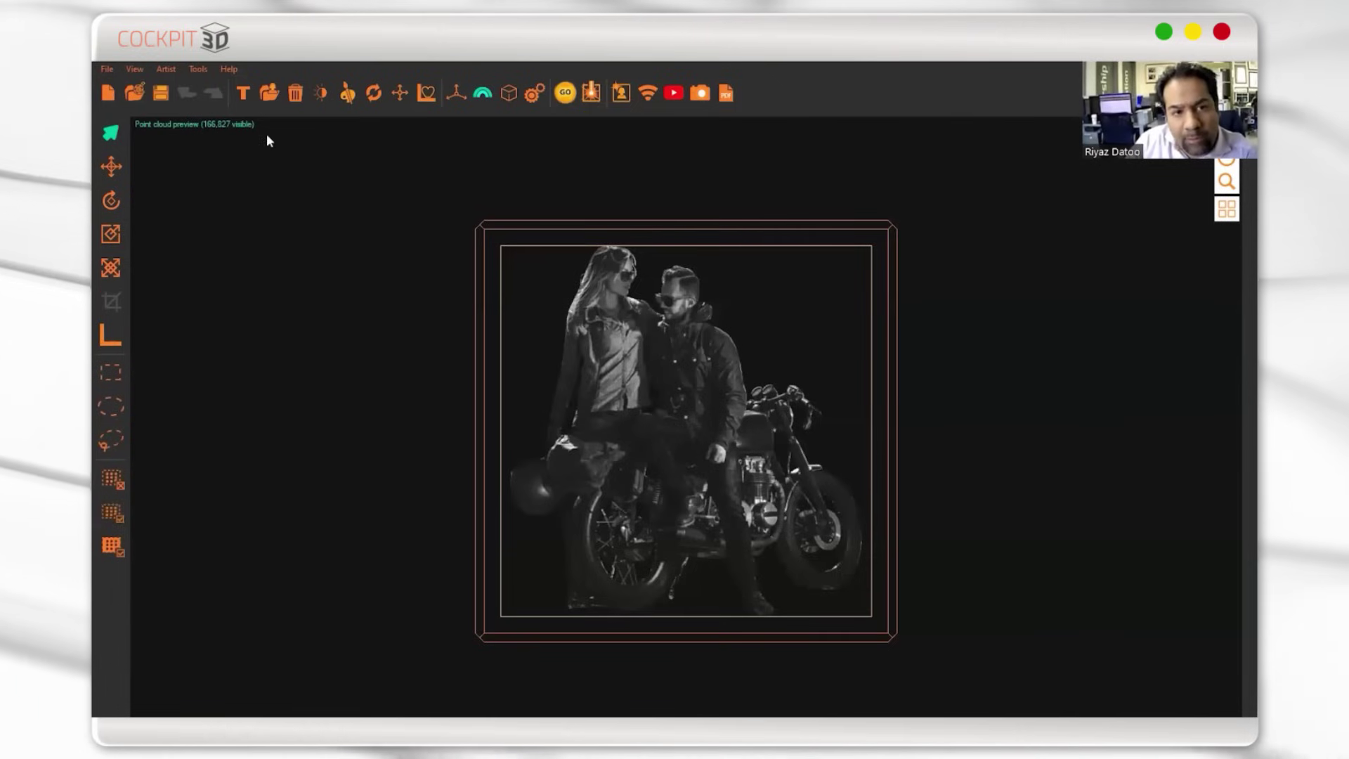
pyautogui.click(565, 92)
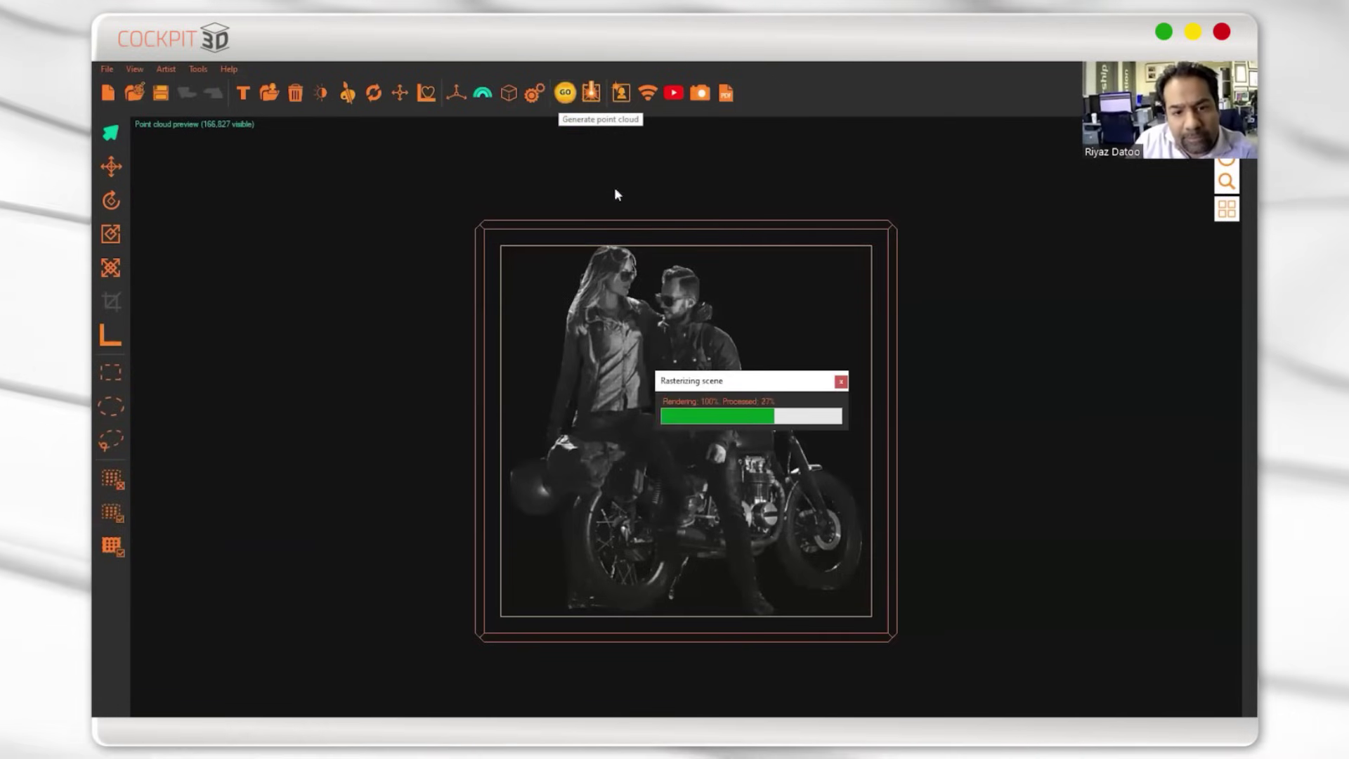